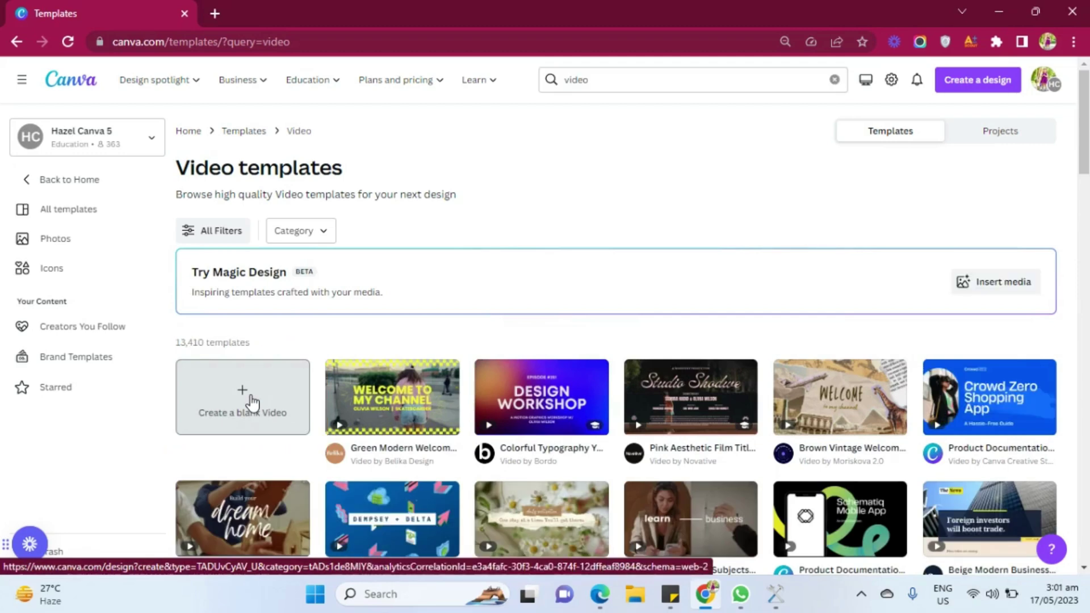
Step: Create a blank video design and search the Apps panel for Text to Image
left_click(245, 395)
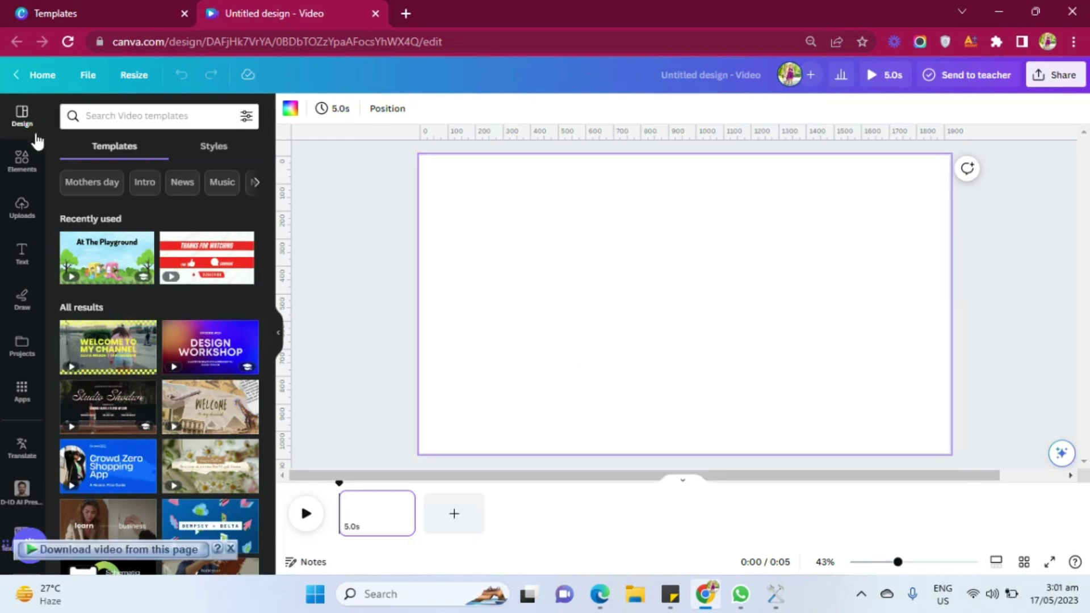
left_click(24, 393)
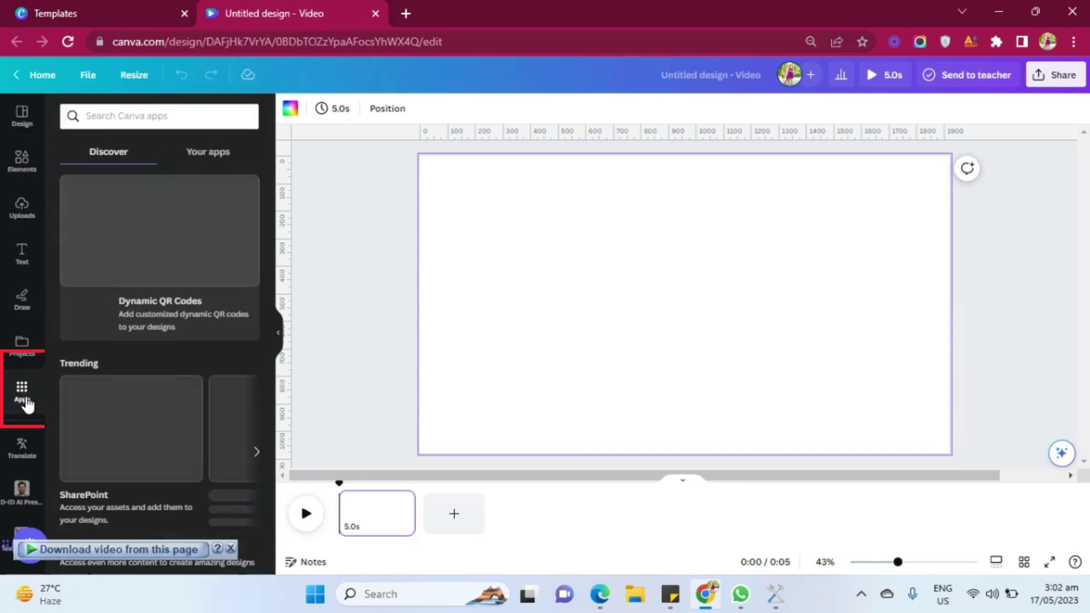
left_click(128, 119)
type("Text to ")
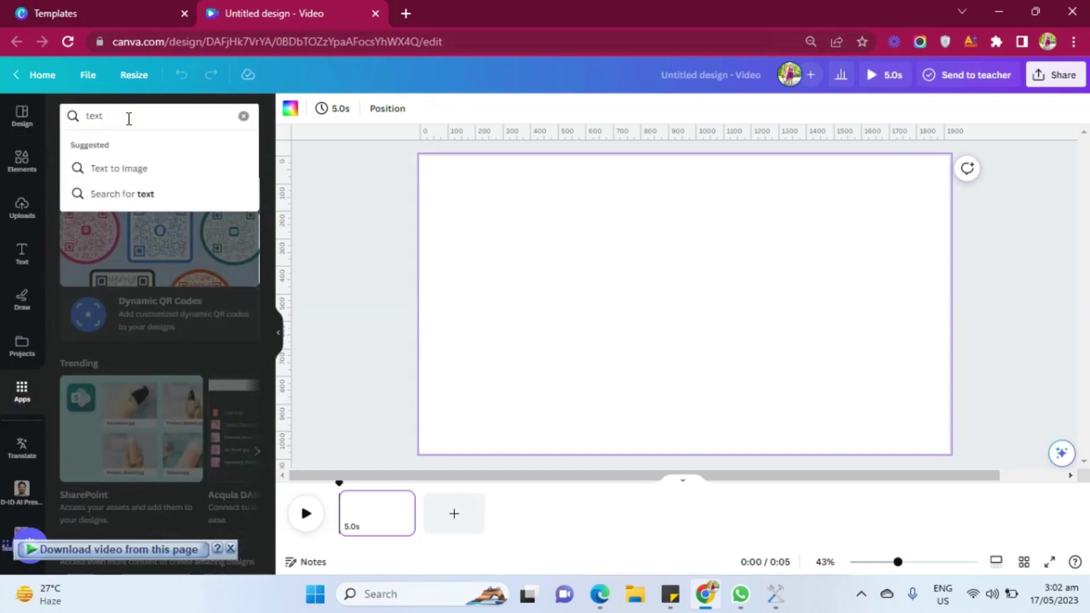
type("Image")
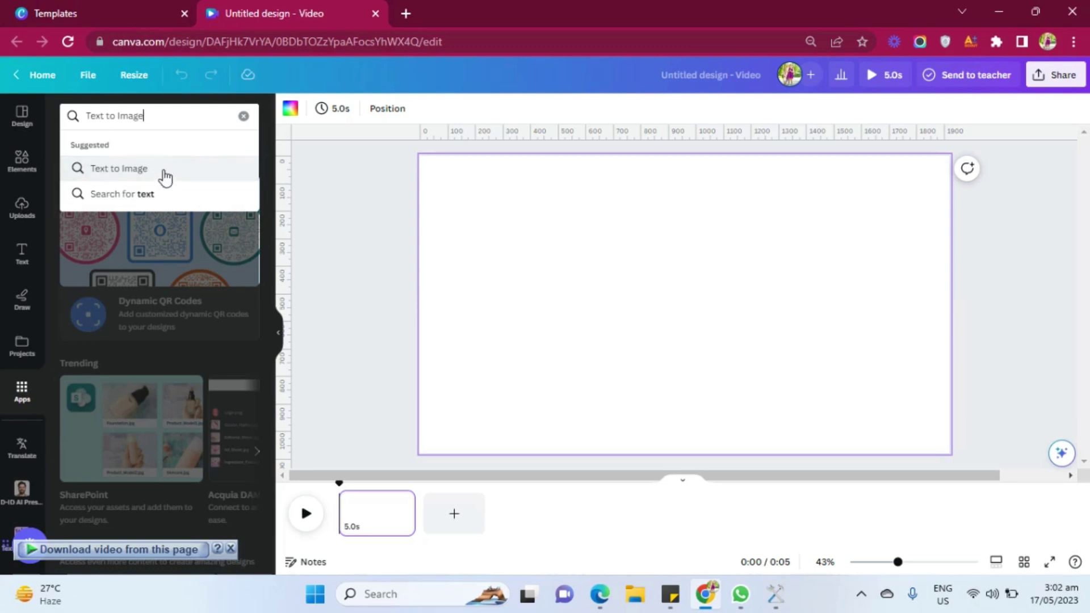
left_click(164, 175)
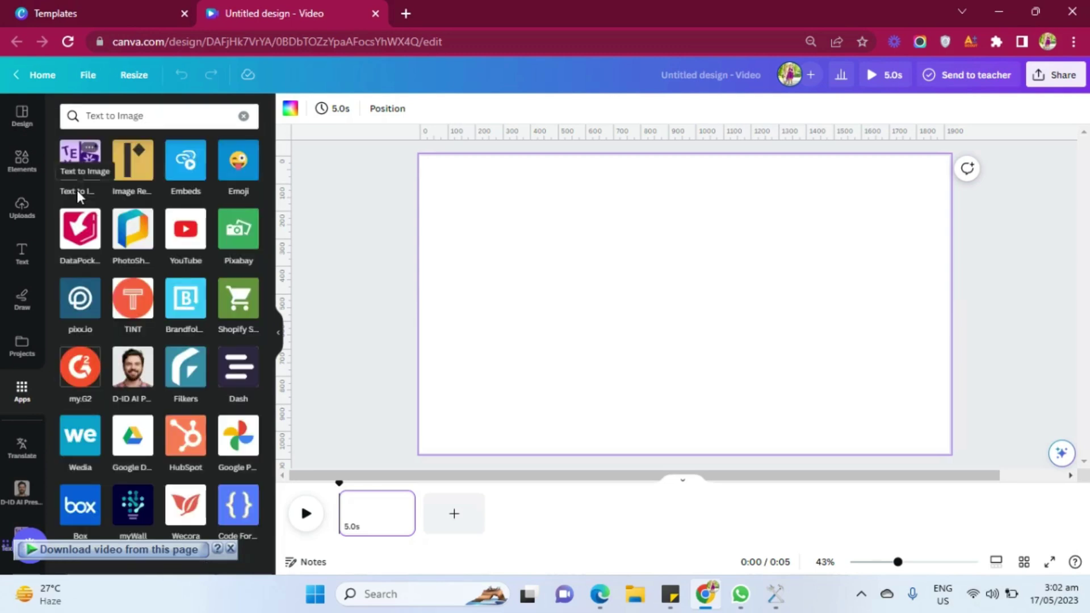
Step: In Text to Image, describe a kids' park with trees and flowers, in Playful style and Landscape shape
left_click(66, 163)
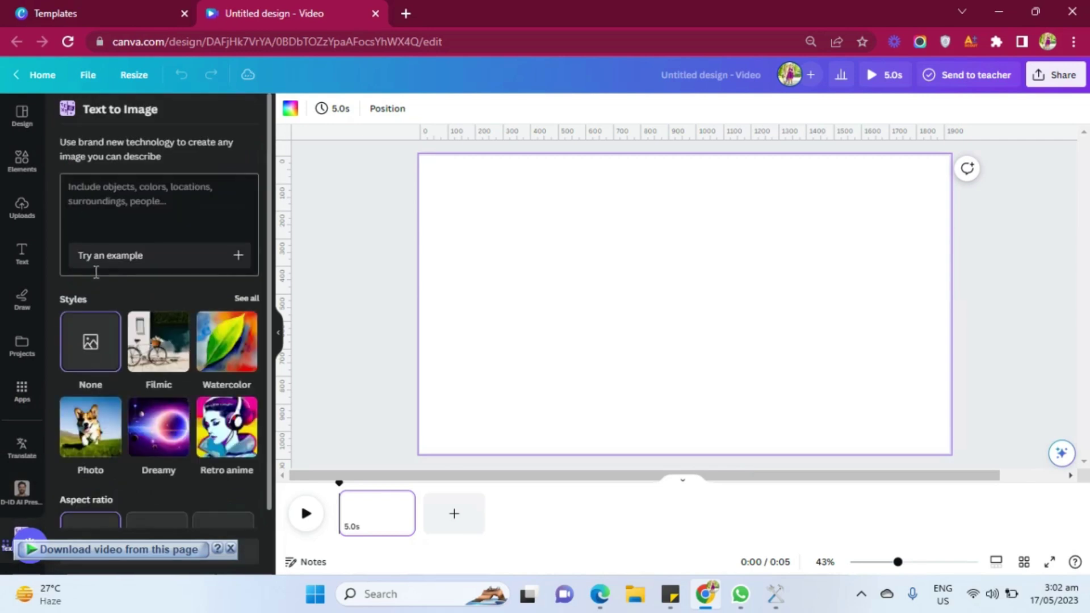
left_click(125, 212)
type("a beautiful park for kids with trees and flowers and a play ground")
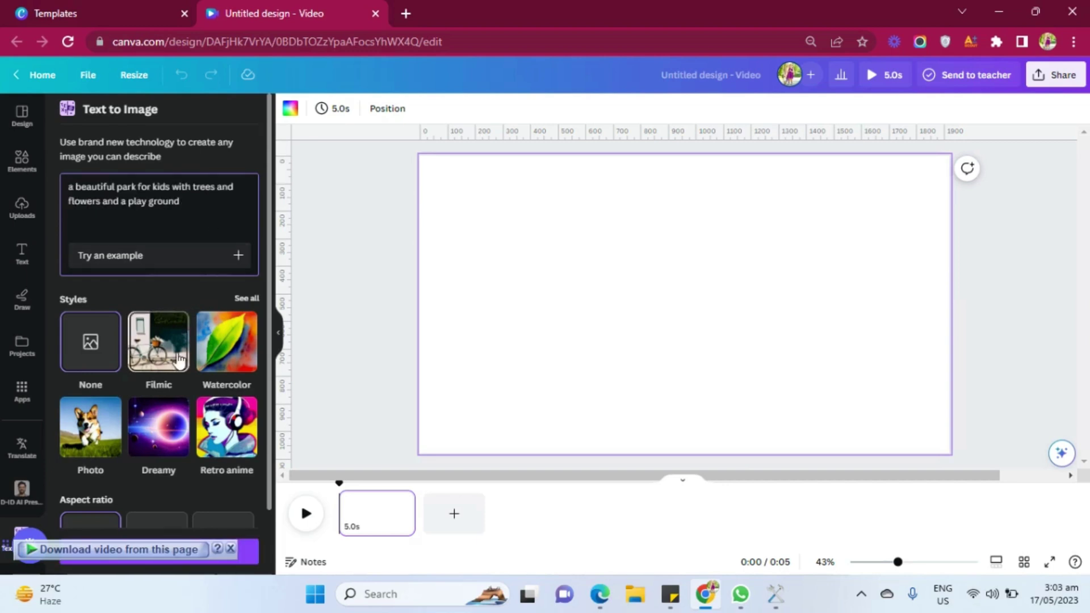
scroll(179, 358, "down", 1)
left_click(244, 224)
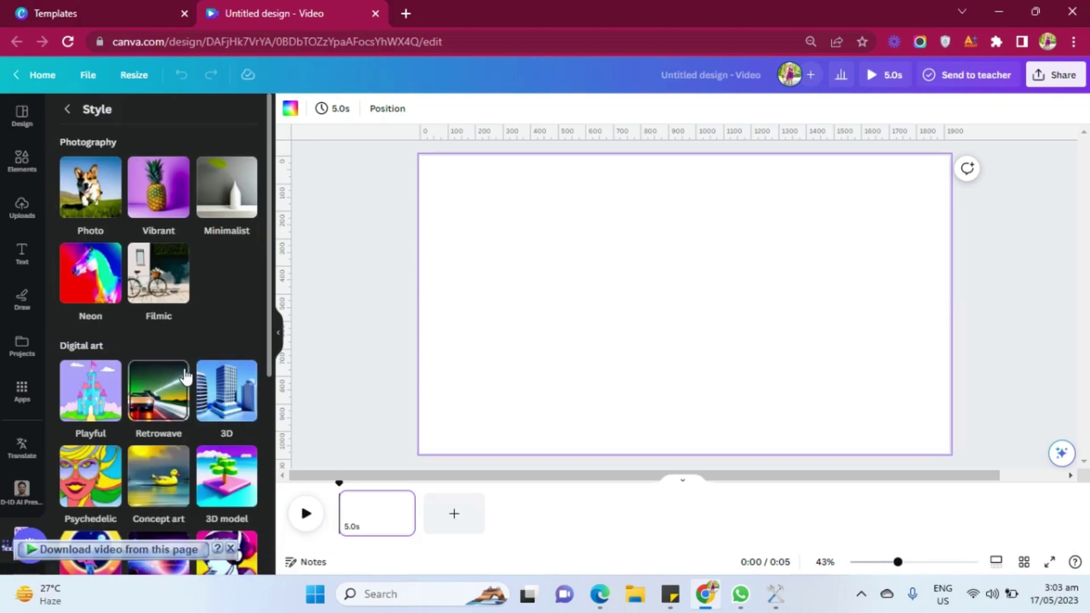
scroll(186, 374, "down", 1)
scroll(186, 374, "down", 1)
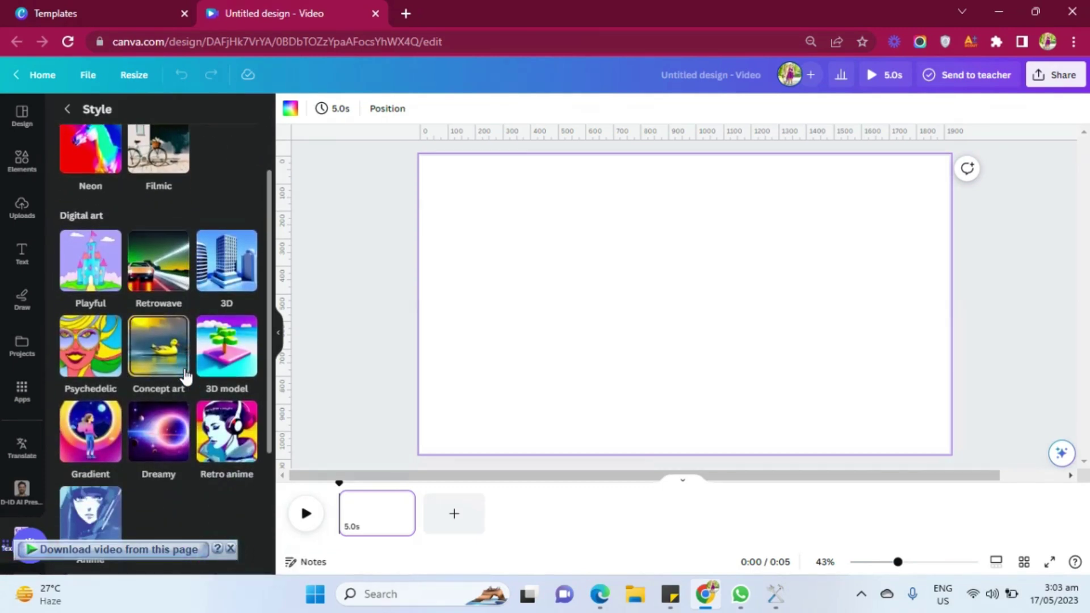
scroll(186, 375, "down", 2)
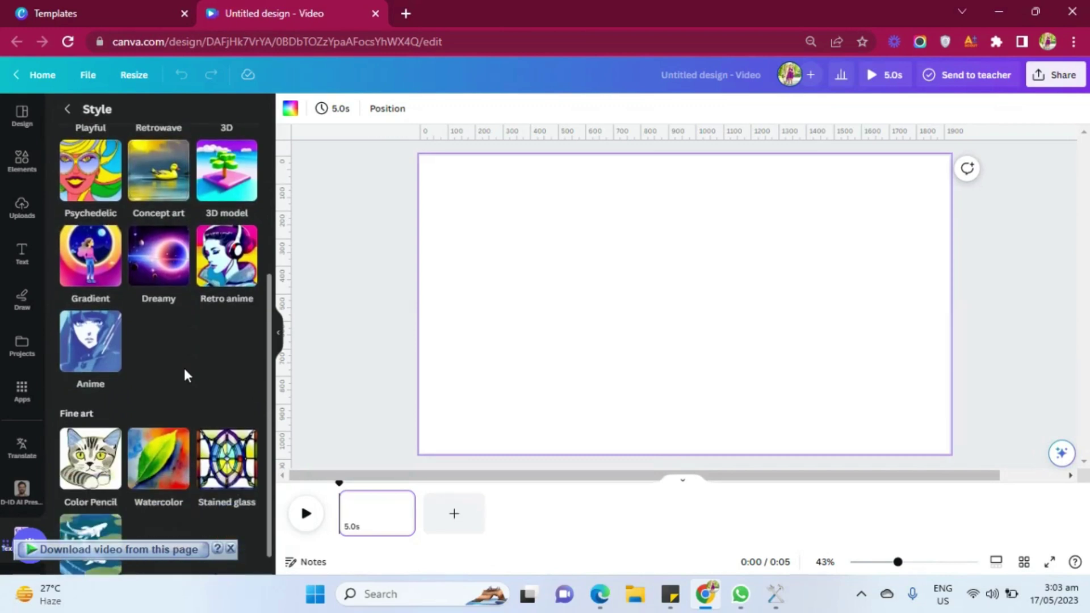
scroll(186, 375, "down", 1)
scroll(185, 374, "up", 2)
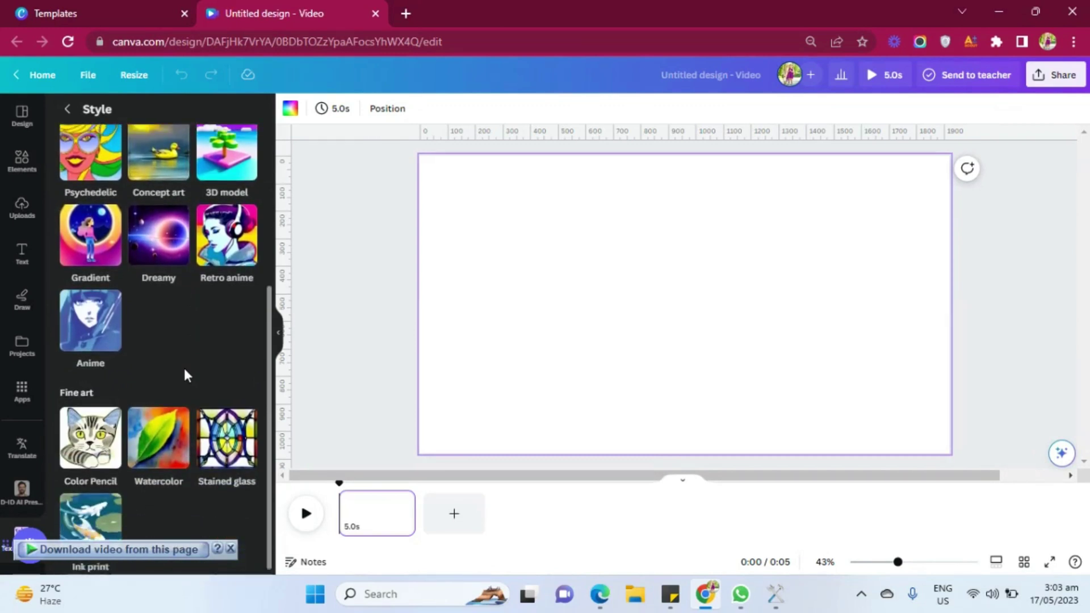
scroll(185, 375, "up", 1)
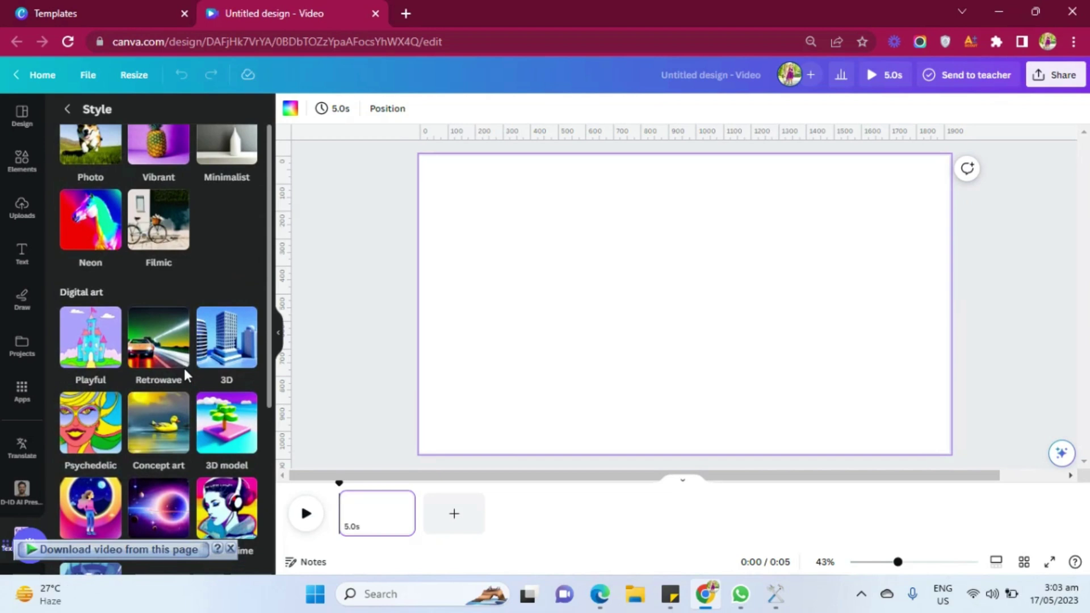
scroll(187, 376, "up", 1)
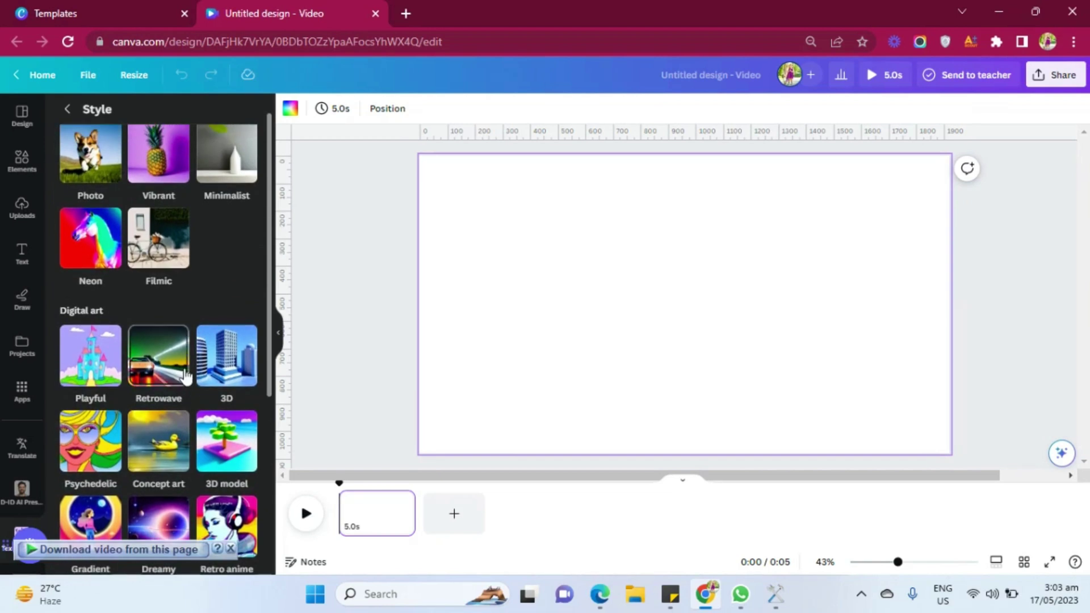
left_click(94, 362)
scroll(148, 296, "down", 1)
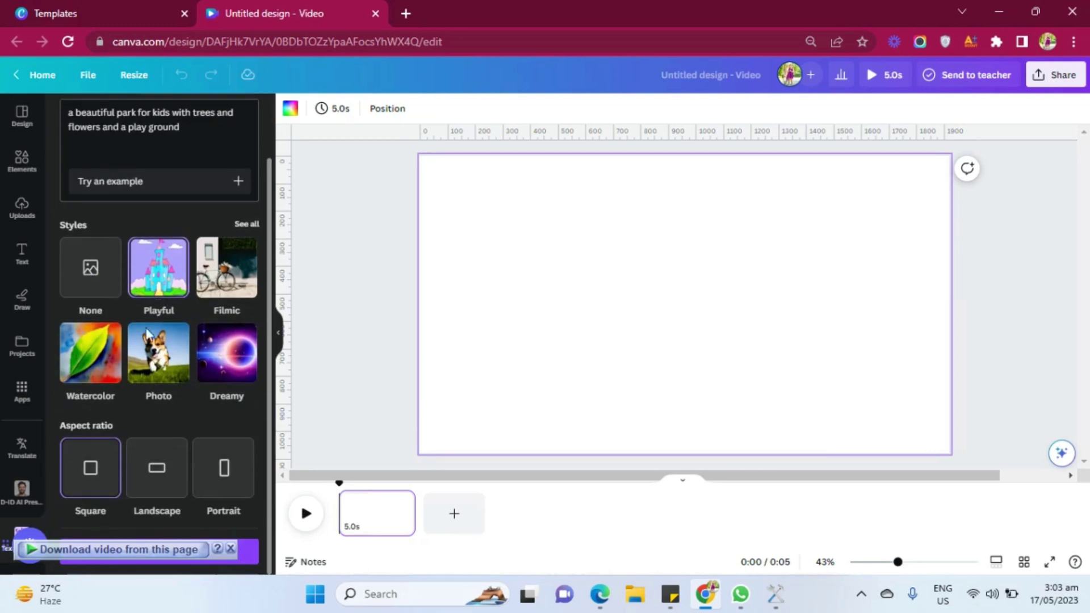
left_click(150, 486)
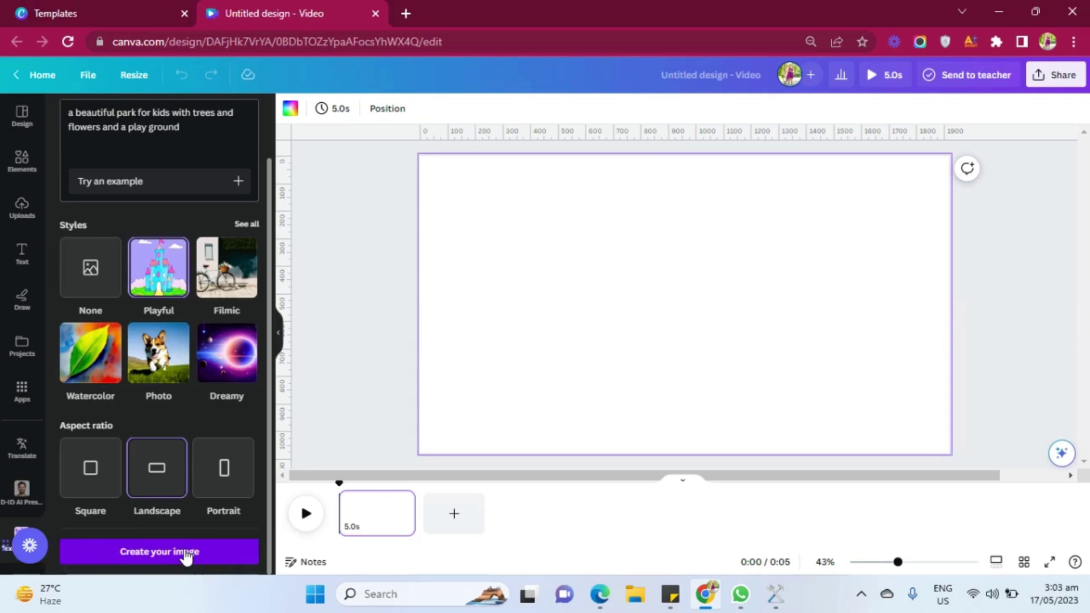
Step: Generate the park images and make the fourth, red-slide result the full-page background
left_click(182, 551)
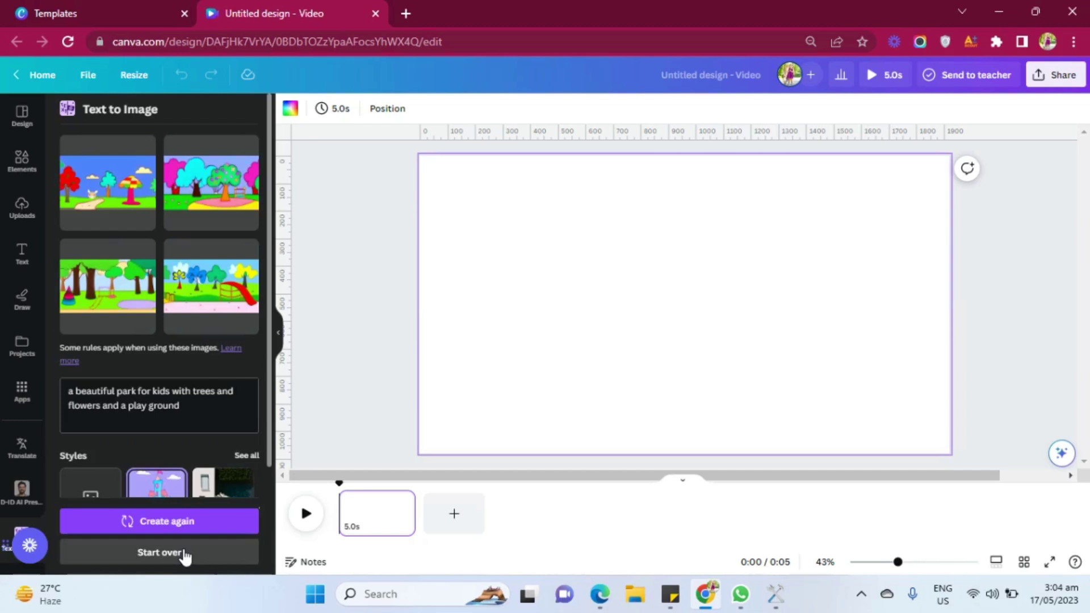
left_click(226, 302)
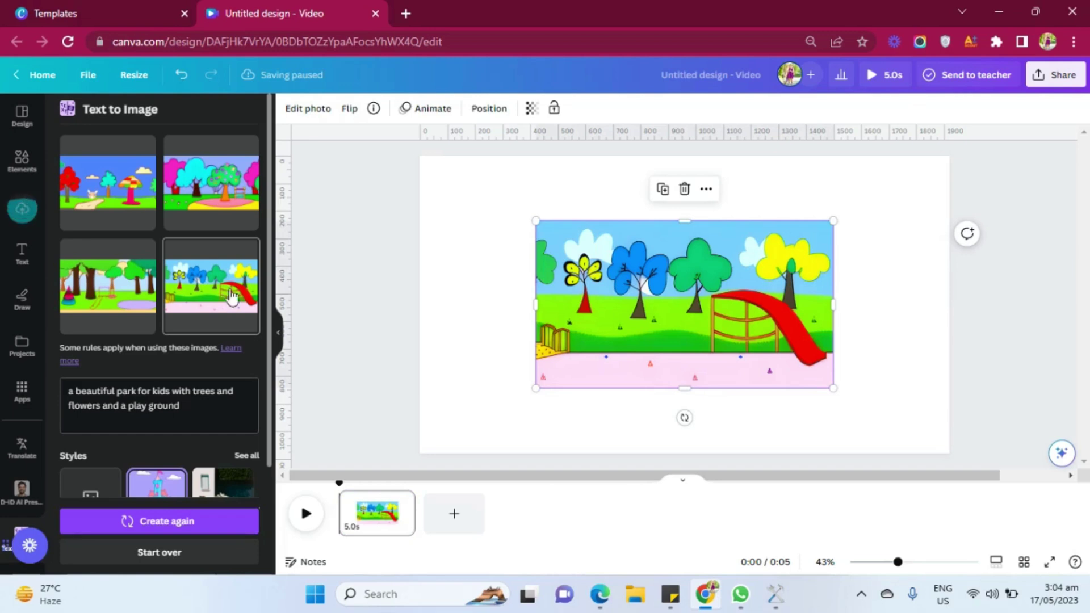
right_click(607, 314)
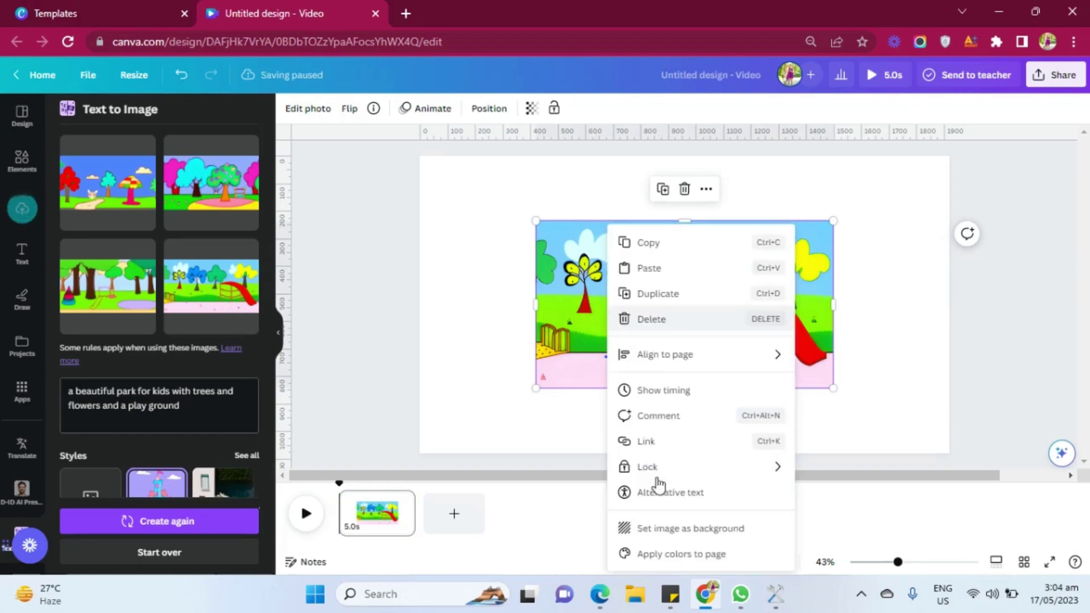
left_click(658, 530)
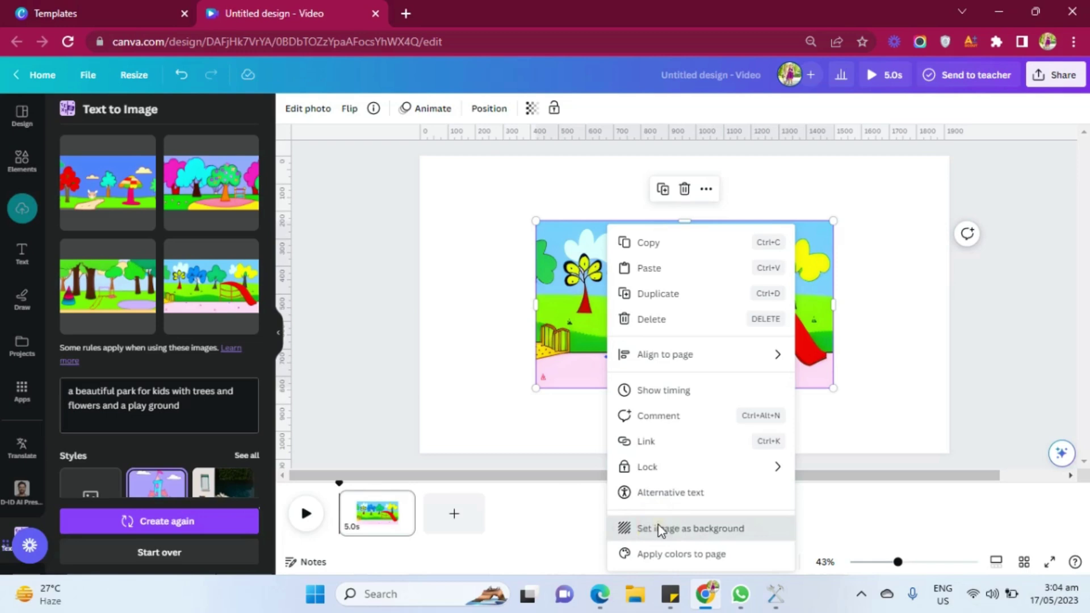
key("ctrl+z")
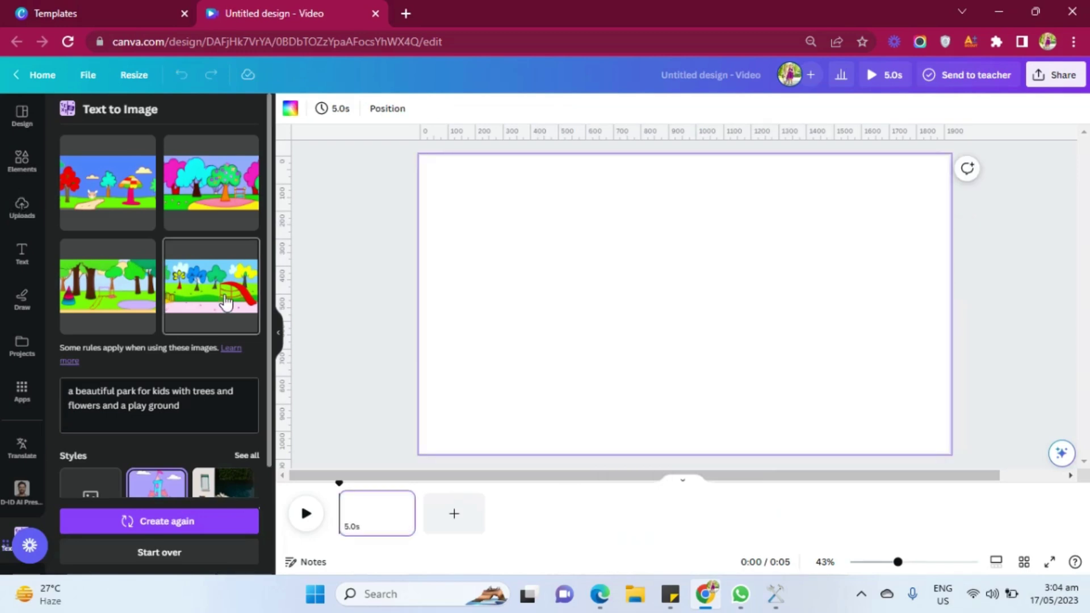
left_click(225, 303)
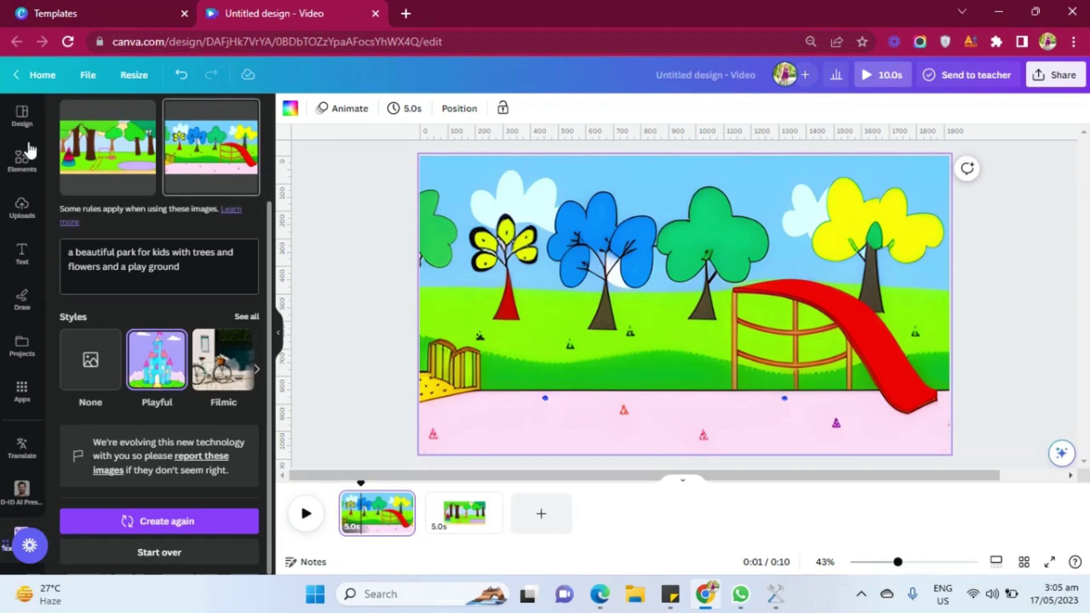
Step: Search Elements for 'little girl sitting' and show all graphic results
left_click(22, 160)
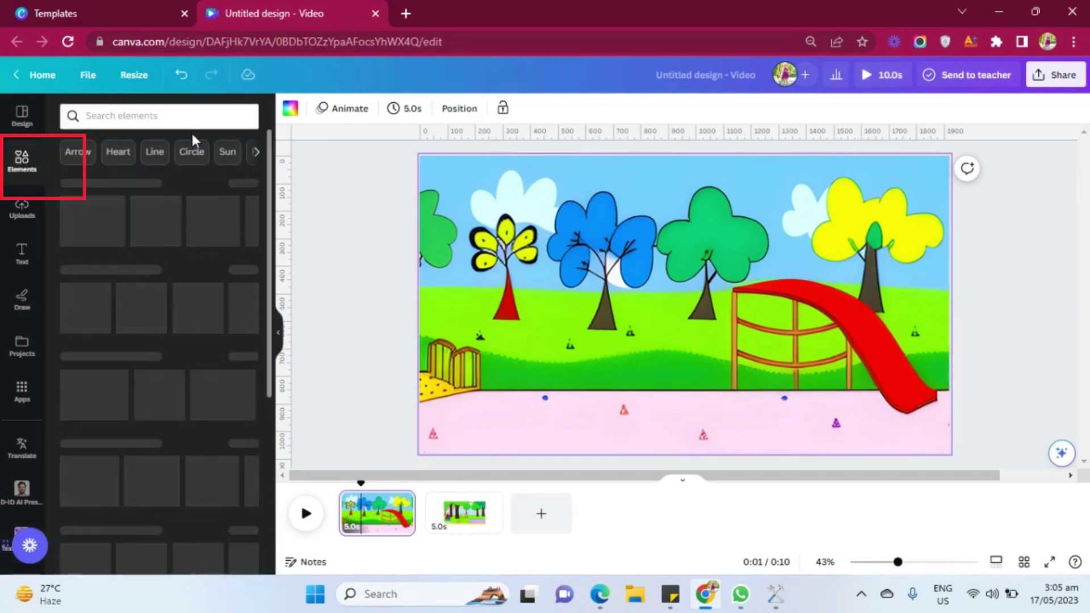
left_click(173, 117)
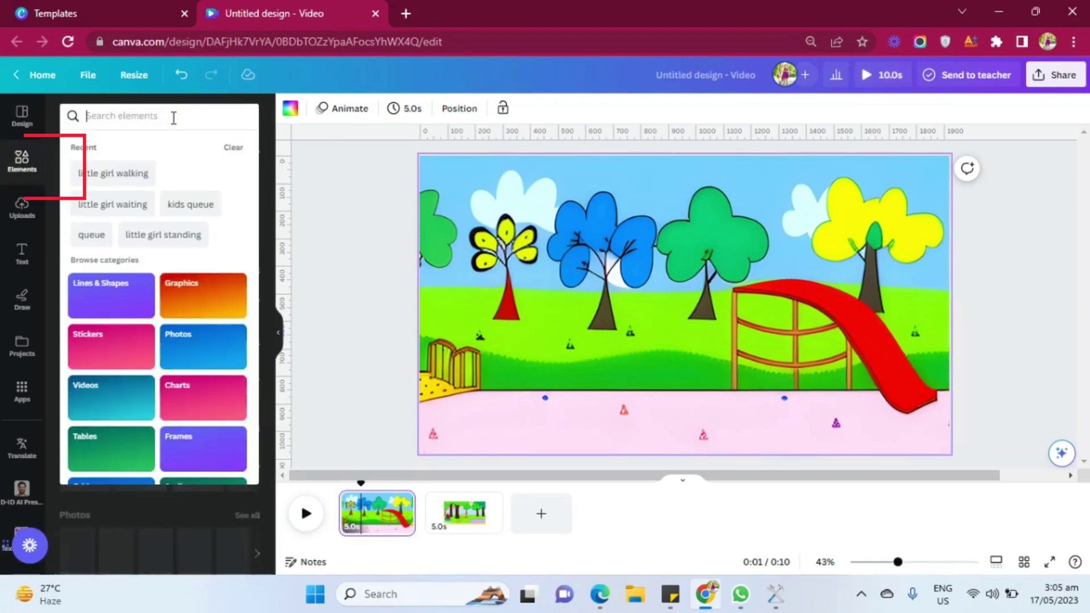
type("li")
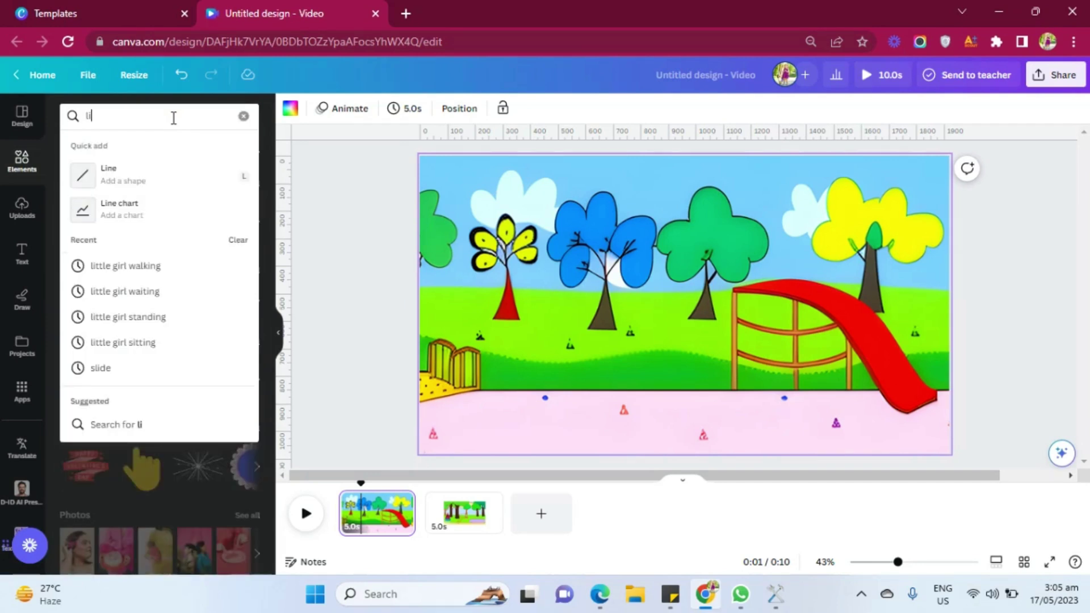
type("tt")
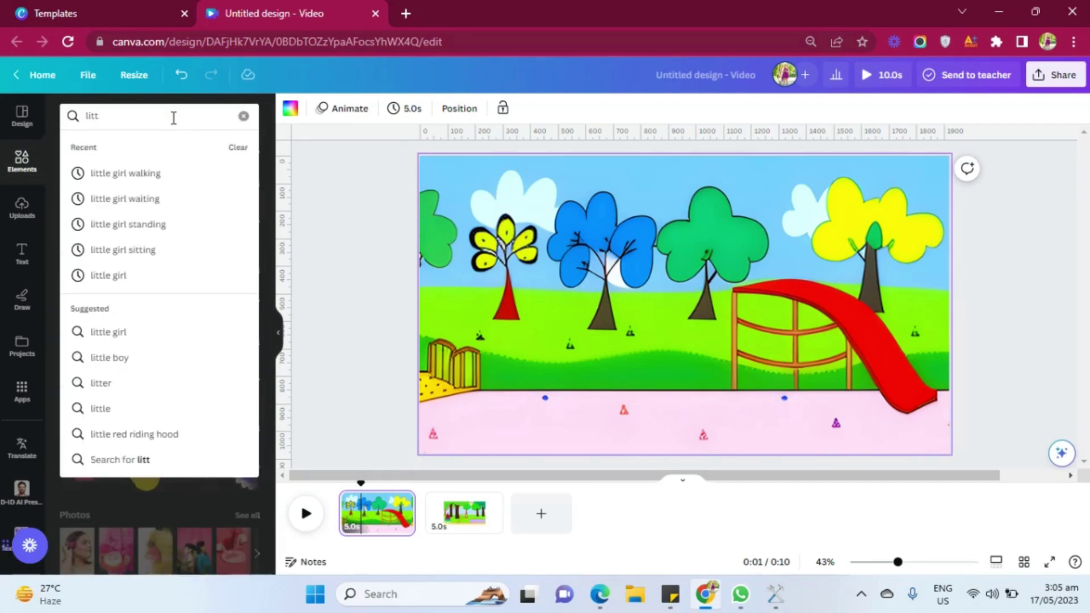
key("Down")
key("Down")
key("Down")
key("Down")
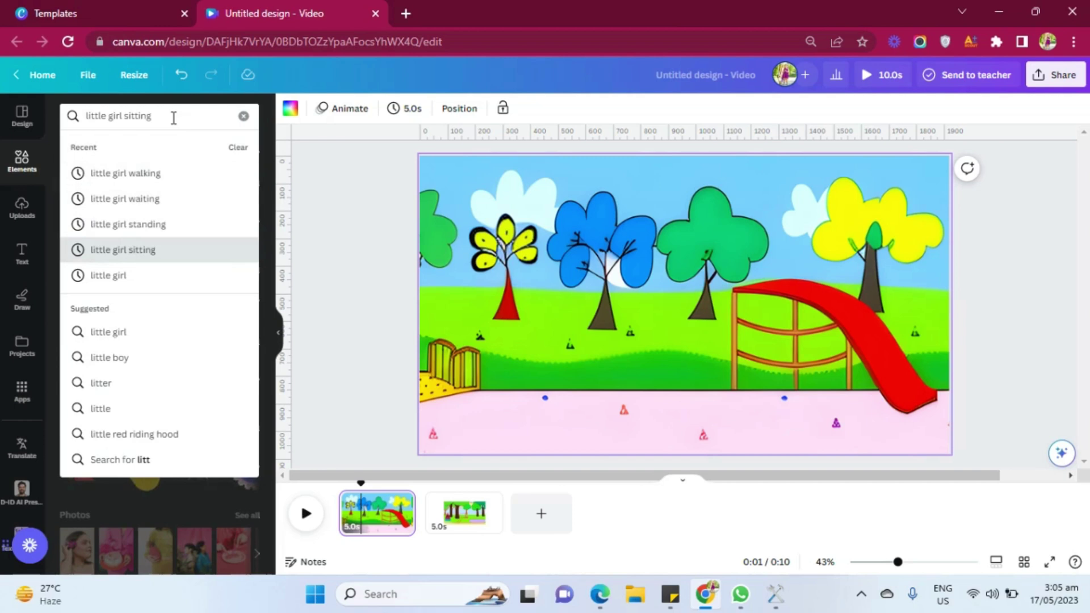
key("Return")
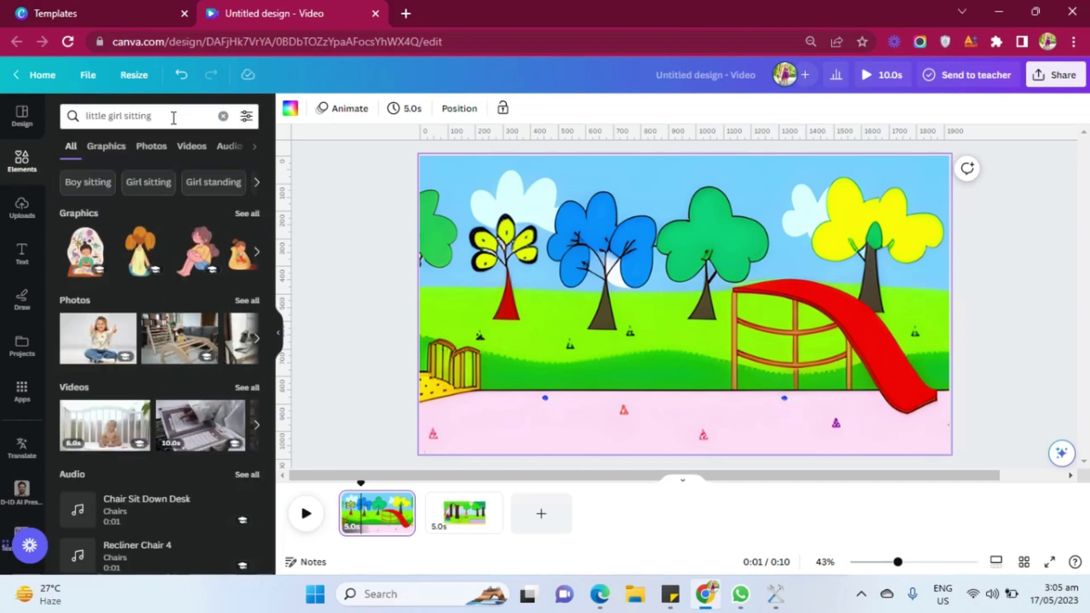
left_click(245, 215)
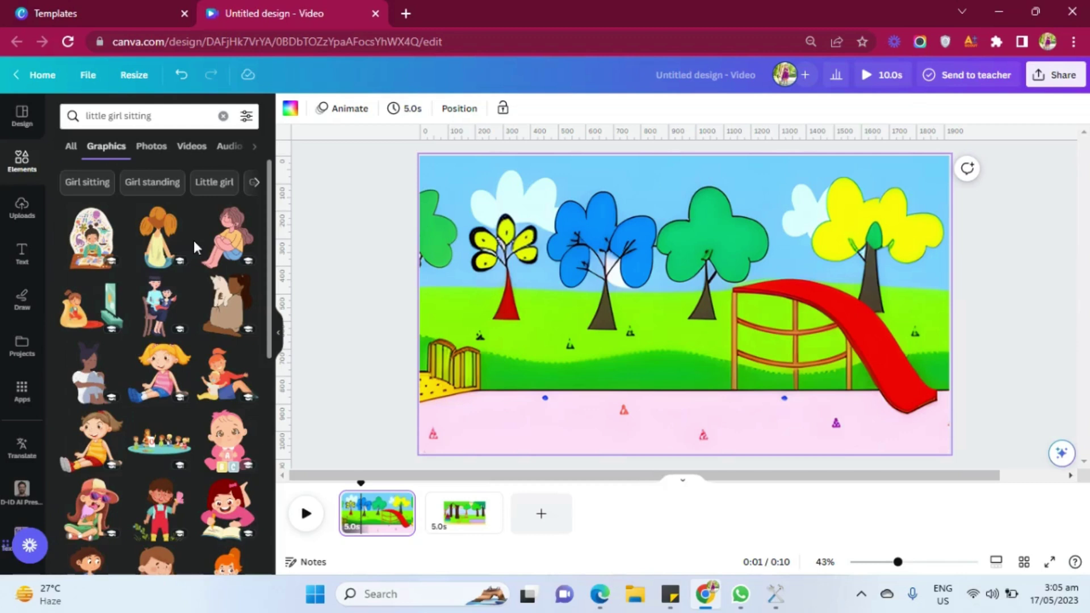
Step: Add the yellow-striped sitting girl and resize her small
left_click(91, 439)
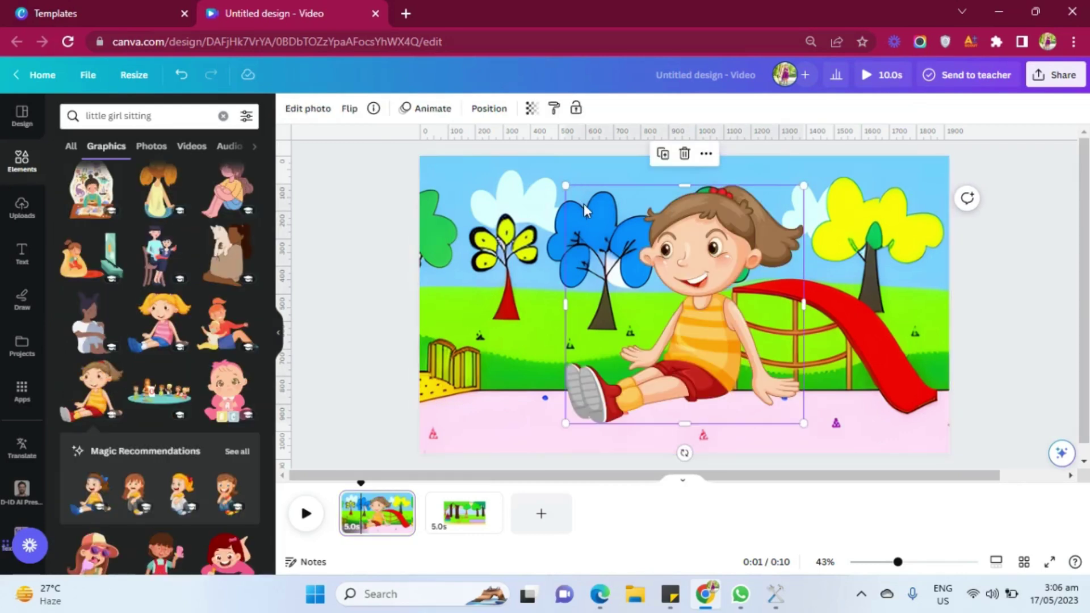
left_click_drag(566, 185, 690, 449)
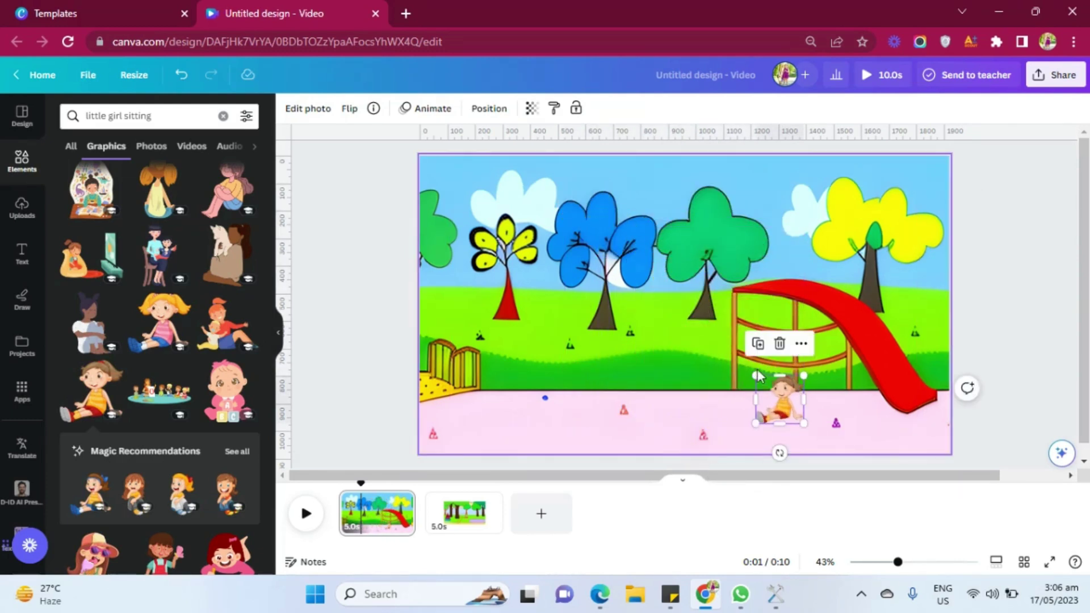
left_click_drag(754, 375, 737, 372)
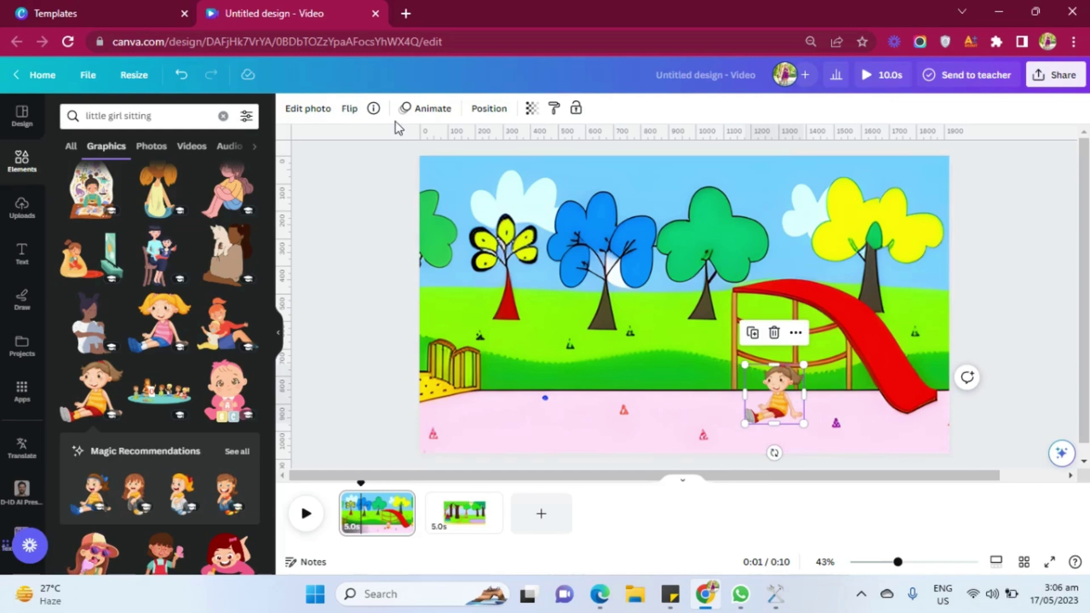
left_click(770, 393)
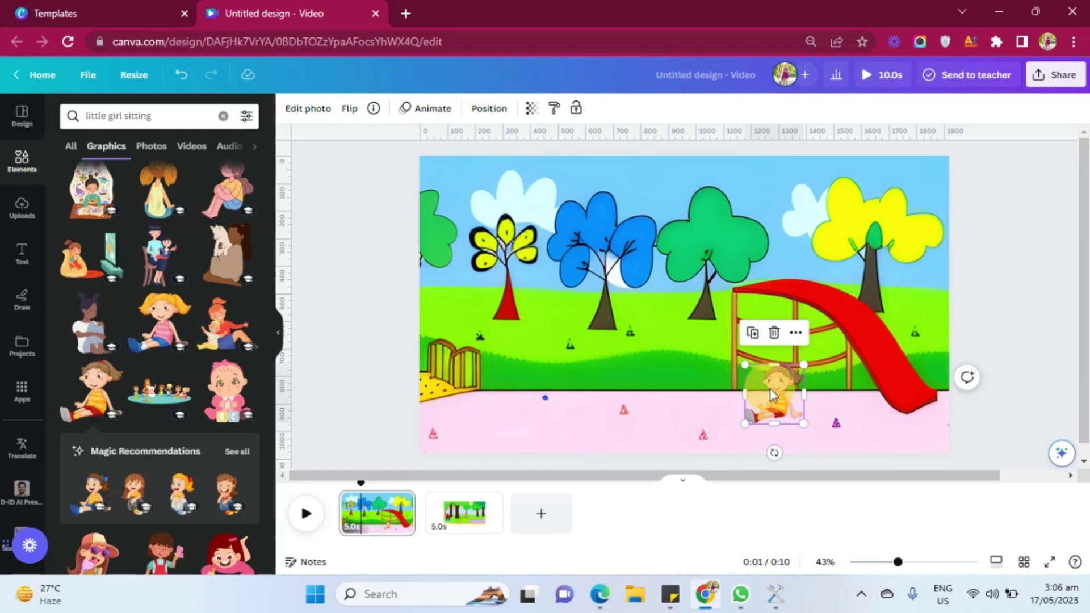
Step: Flip the girl horizontally and position her at the top of the red slide
left_click(349, 109)
left_click(375, 143)
left_click_drag(772, 405, 790, 270)
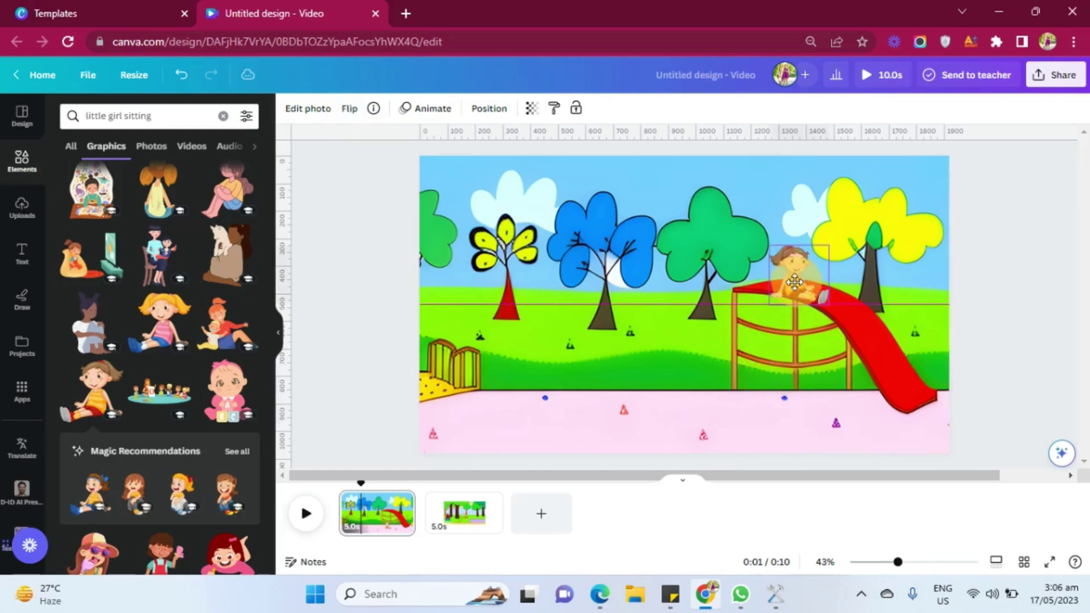
key("ctrl+z")
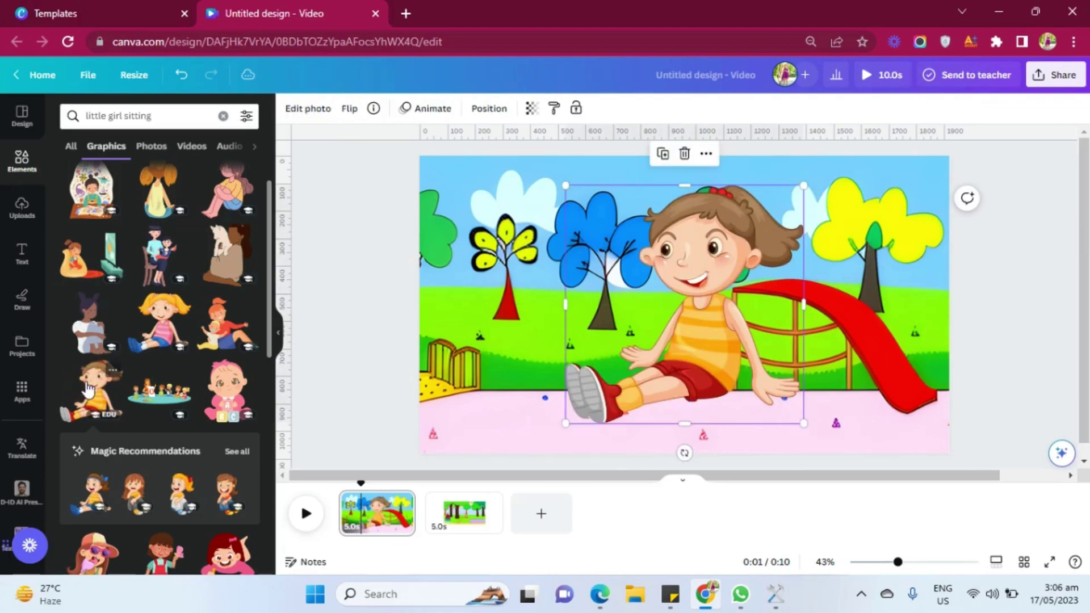
key("ctrl+y")
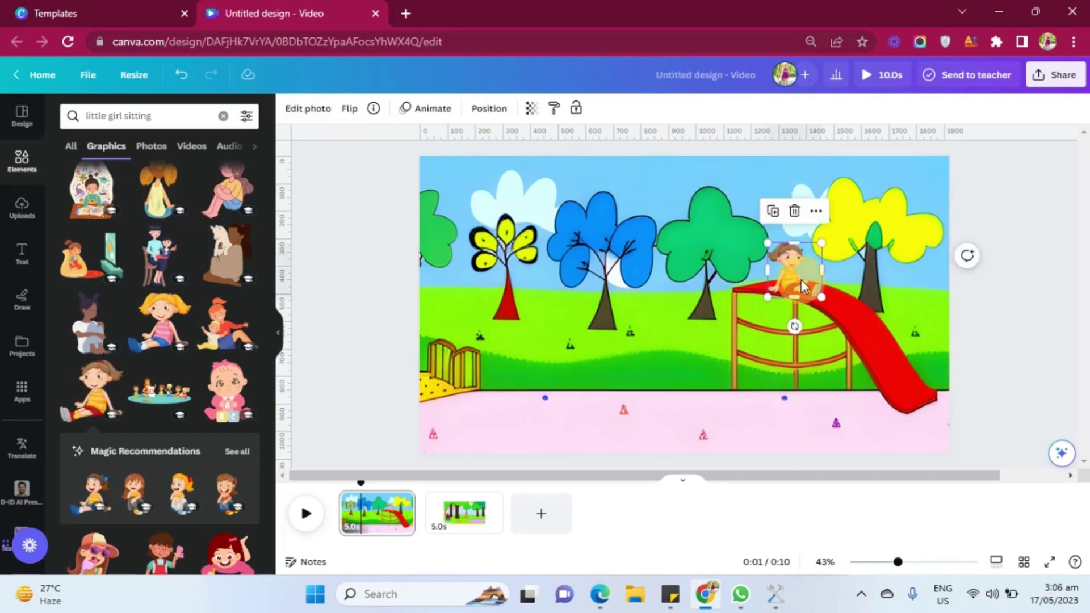
left_click_drag(800, 287, 795, 283)
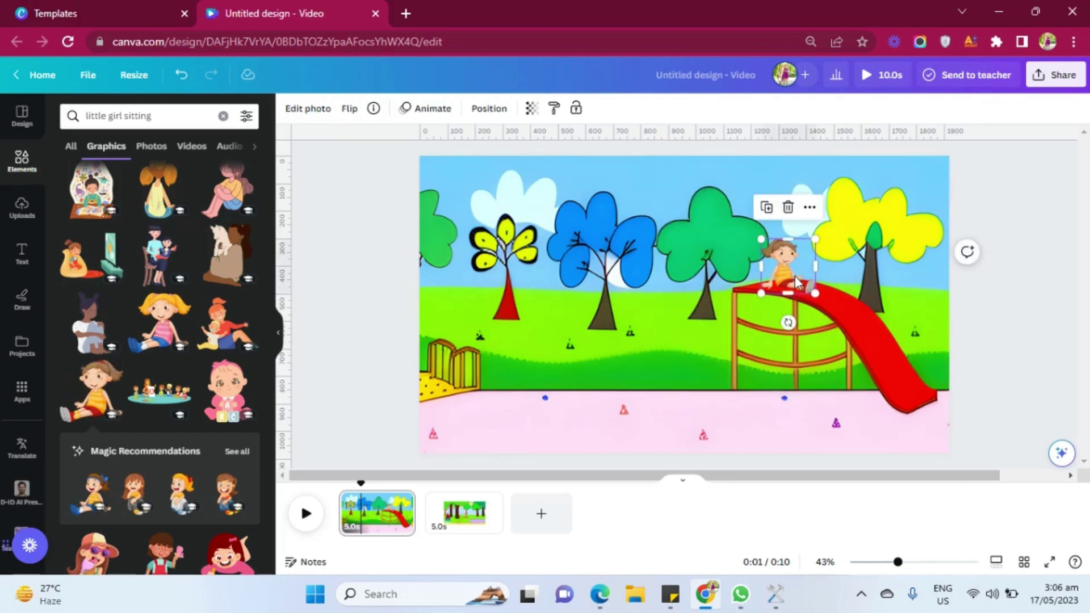
Step: Record a custom Create an Animation path moving the girl down the red slide
left_click(429, 118)
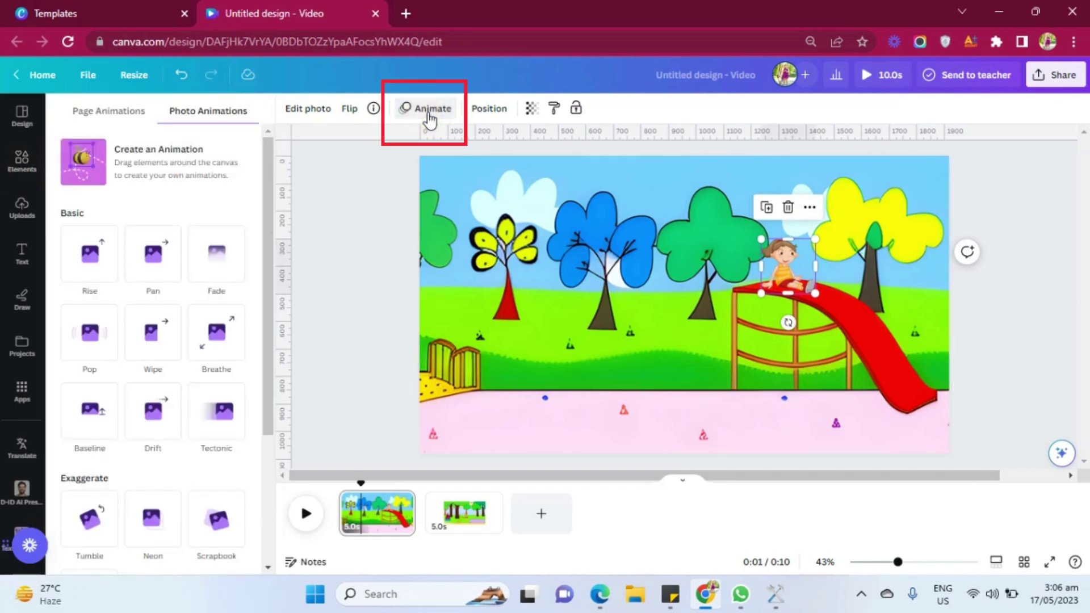
left_click(92, 167)
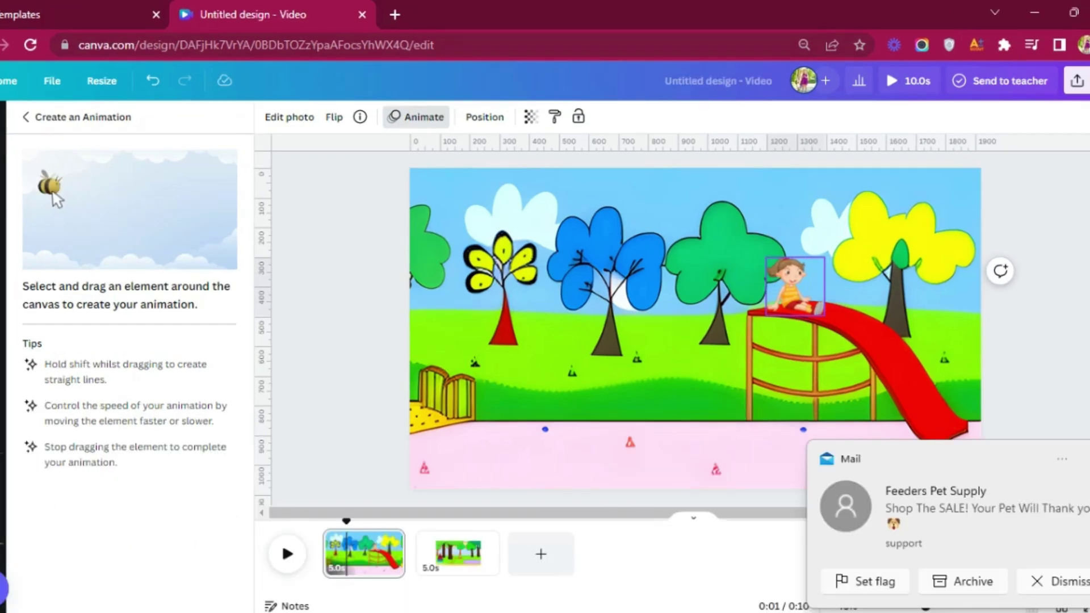
mouse_move(794, 285)
left_mouse_down()
mouse_move(885, 335)
mouse_move(960, 431)
left_mouse_up()
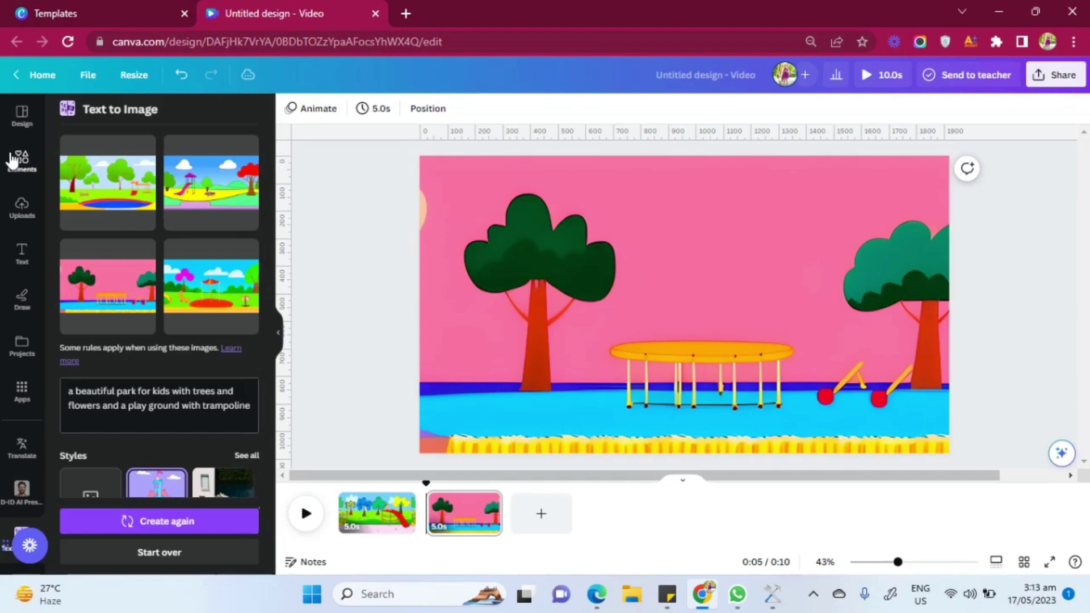
Step: On the trampoline page, search Elements graphics for 'little girls jumping'
left_click(22, 161)
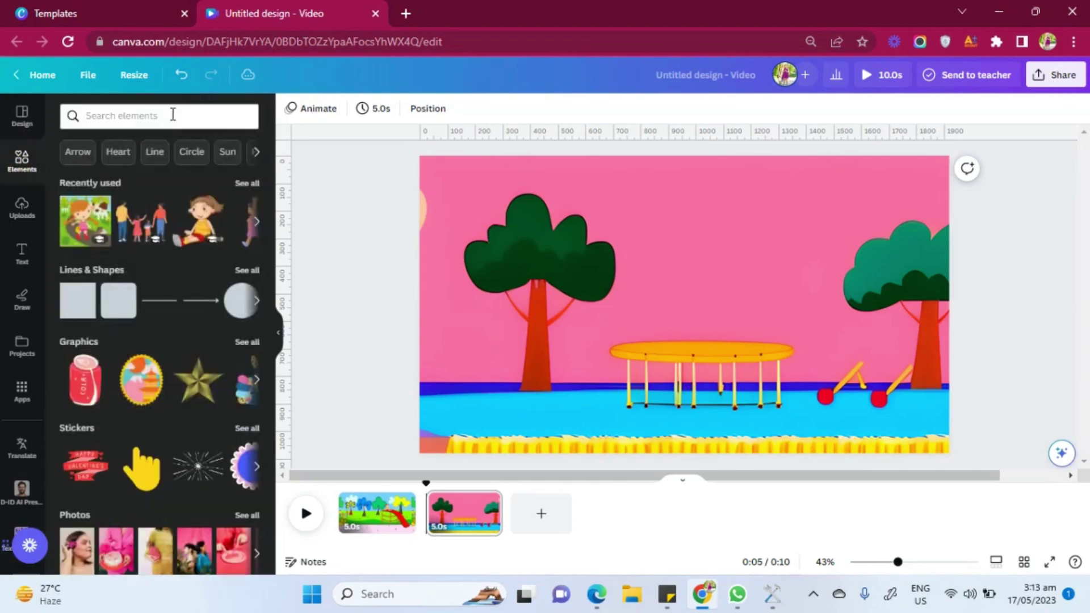
left_click(172, 114)
type("little girls ")
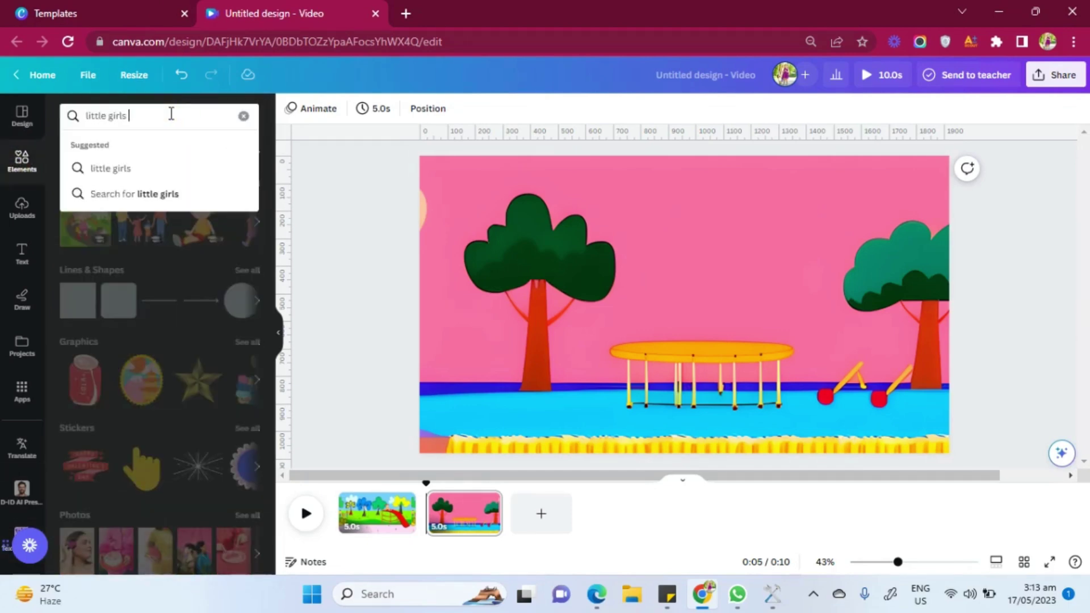
type("jumping")
key("Return")
left_click(243, 213)
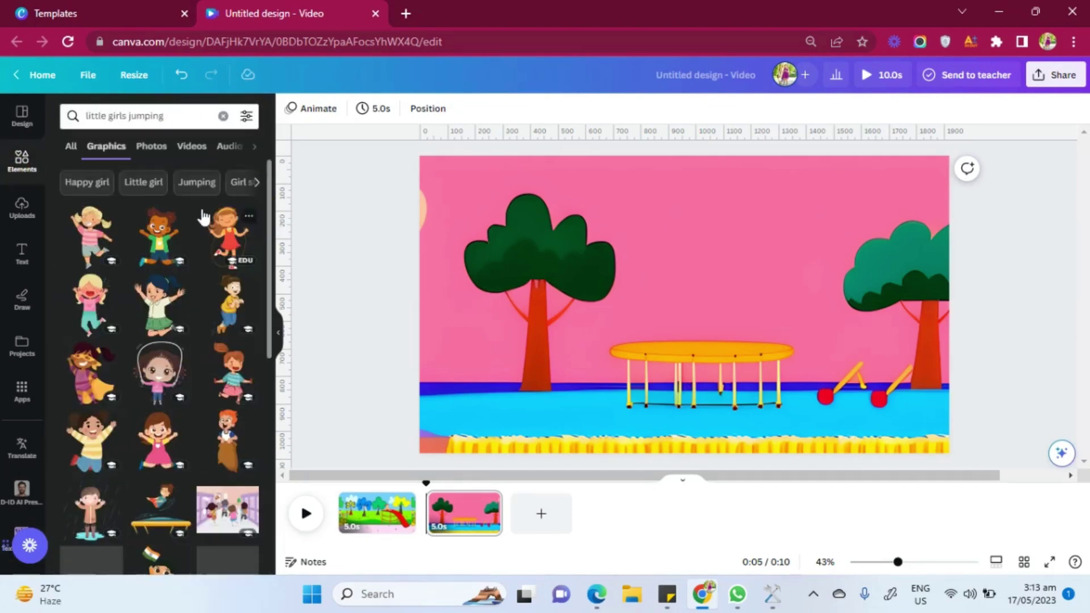
Step: Add a dark-haired jumping girl and shrink her and the curly-haired girl onto the trampoline
left_click(150, 247)
left_click(161, 409)
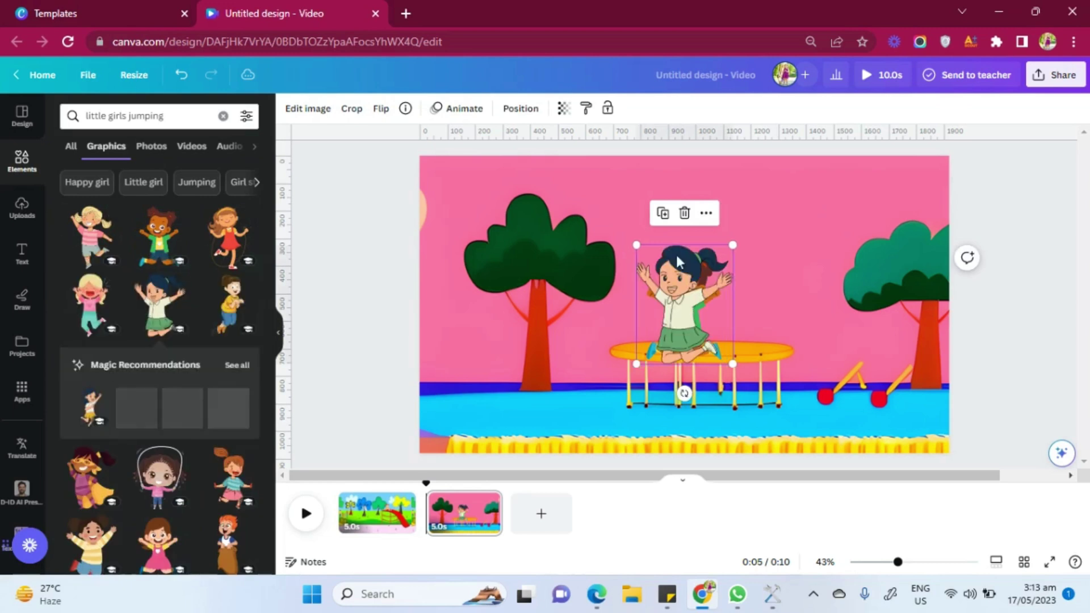
mouse_move(629, 239)
left_mouse_down()
mouse_move(685, 294)
mouse_move(743, 328)
left_mouse_up()
left_click(681, 324)
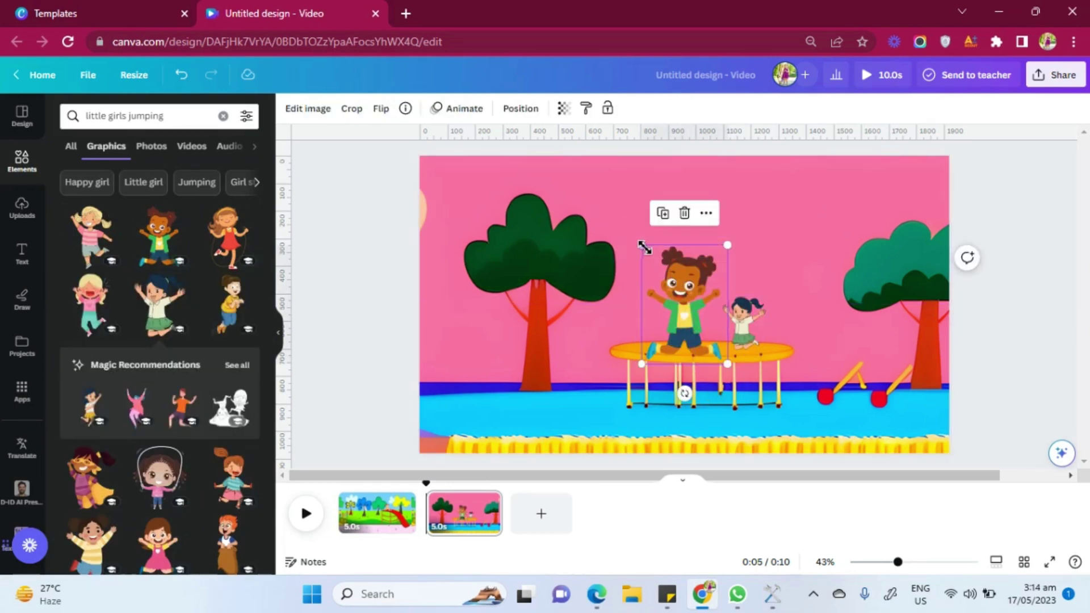
mouse_move(645, 247)
left_mouse_down()
mouse_move(656, 297)
mouse_move(700, 298)
left_mouse_up()
scroll(230, 417, "down", 3)
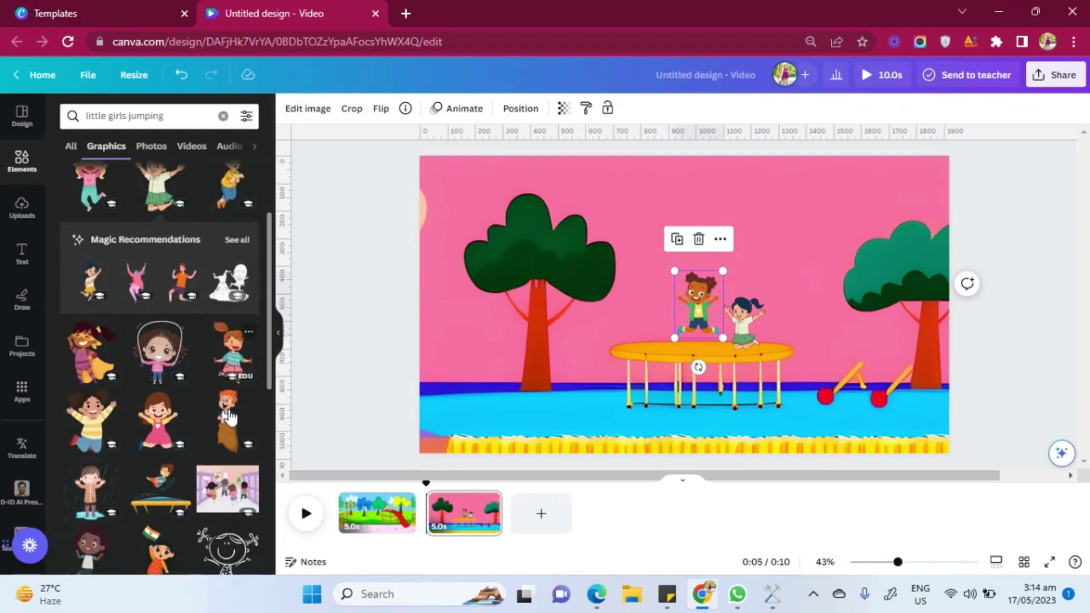
scroll(230, 417, "down", 4)
scroll(230, 418, "down", 1)
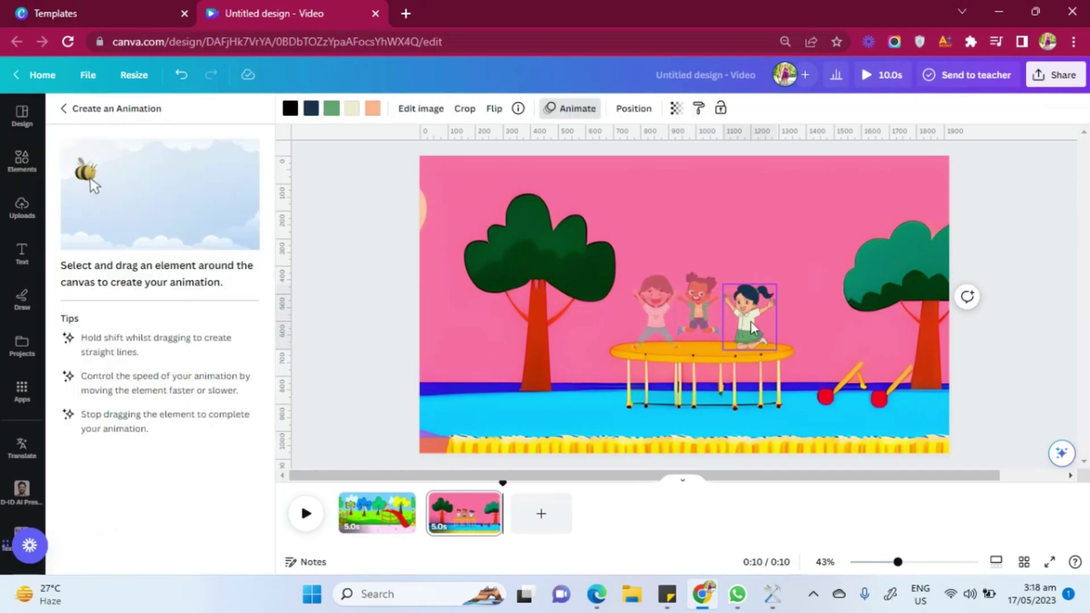
Step: Drag the dark-haired girl upward to record her jump path, then finish
left_click_drag(762, 330, 757, 312)
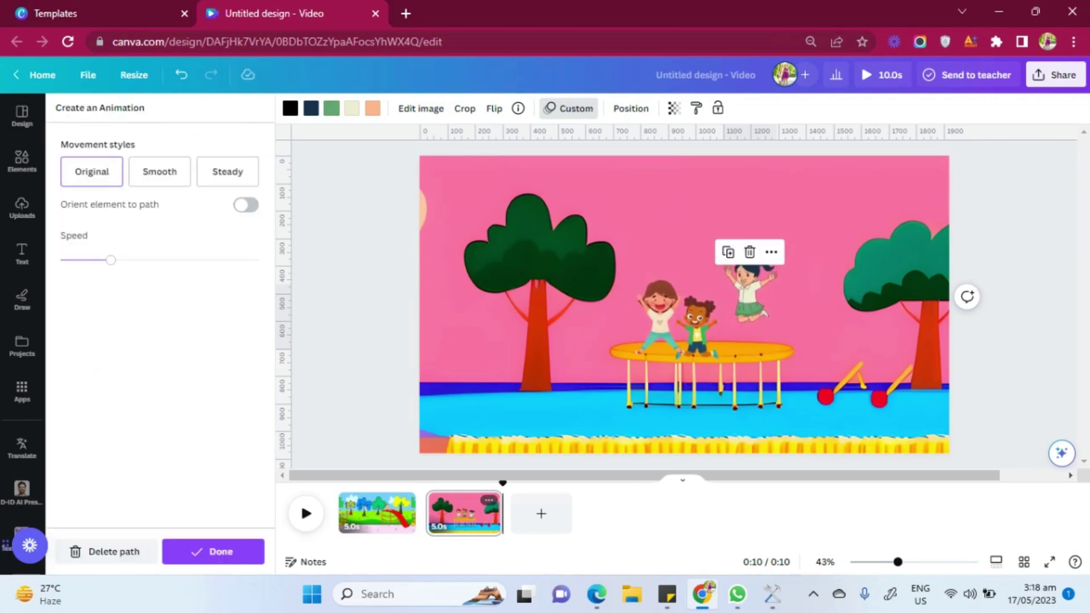
key("Escape")
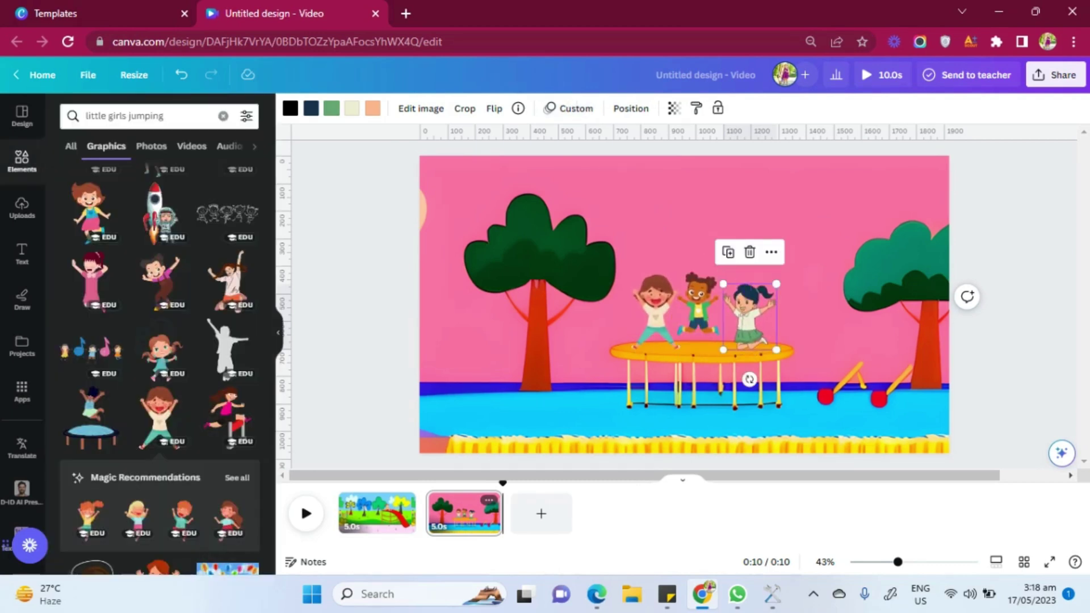